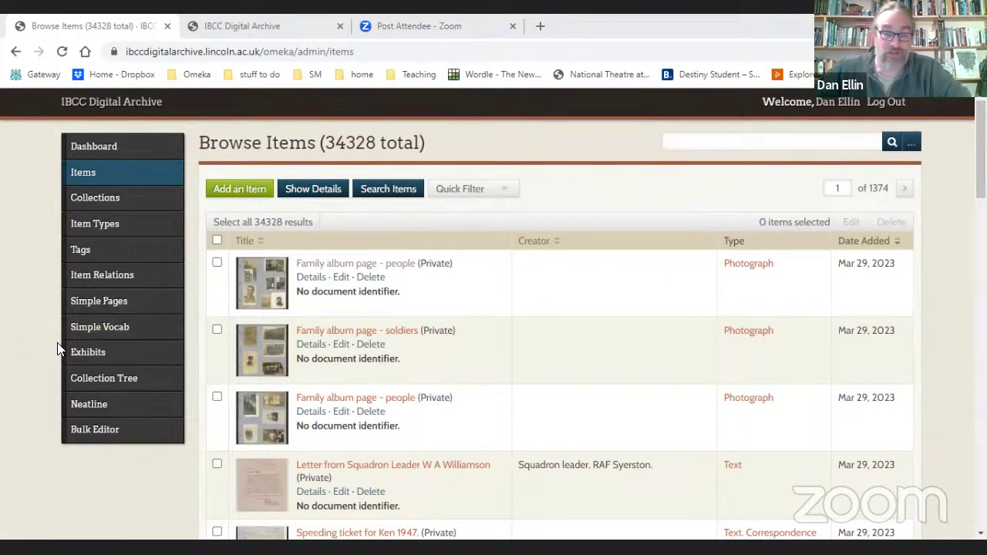
Step: Start adding a new item to the archive and look through its Title, Description, Creator and Date fields
click(90, 175)
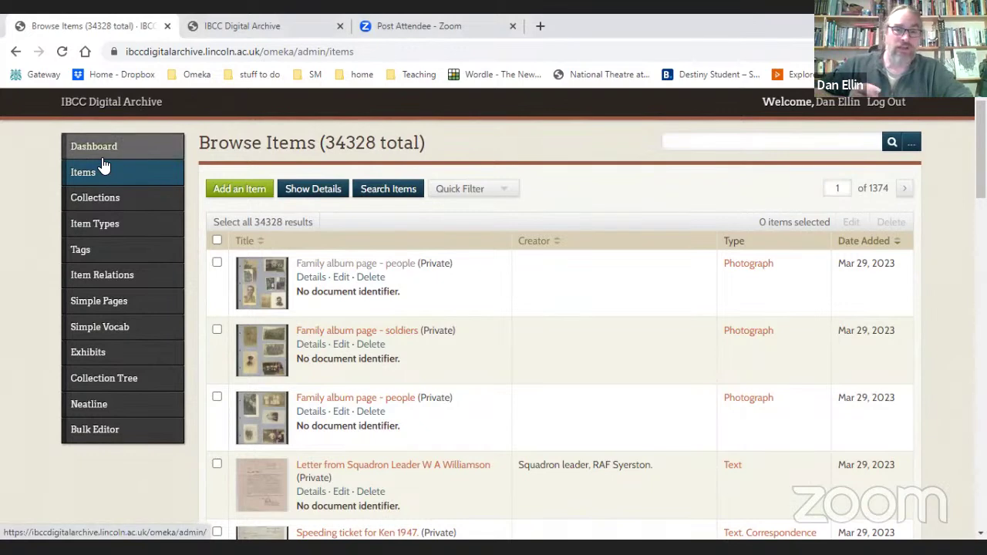
click(244, 196)
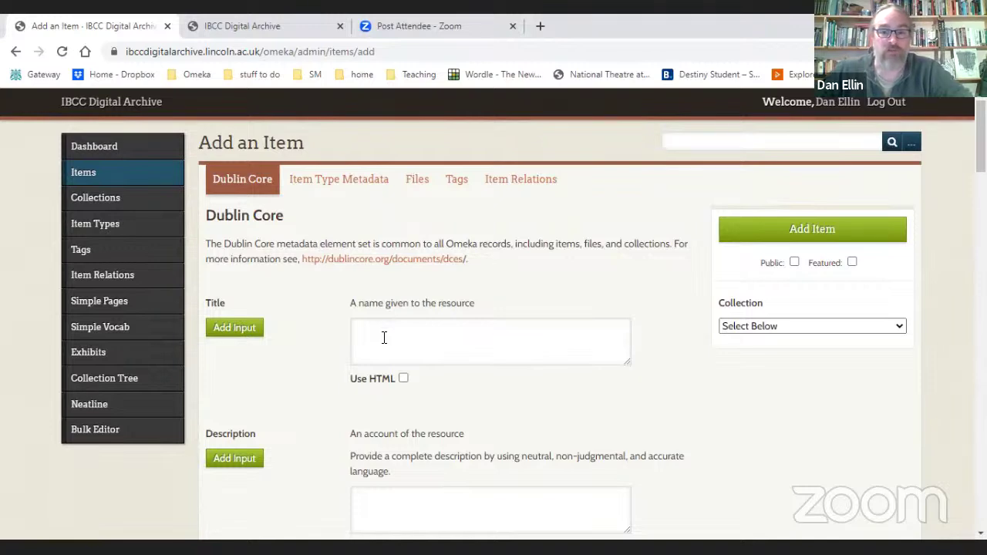
scroll(382, 343, down, 2)
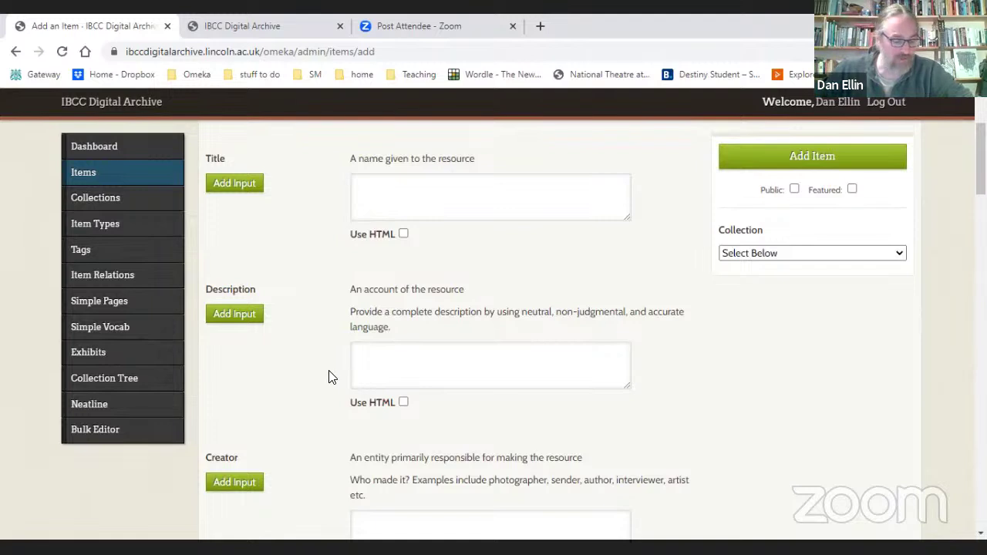
scroll(339, 378, down, 3)
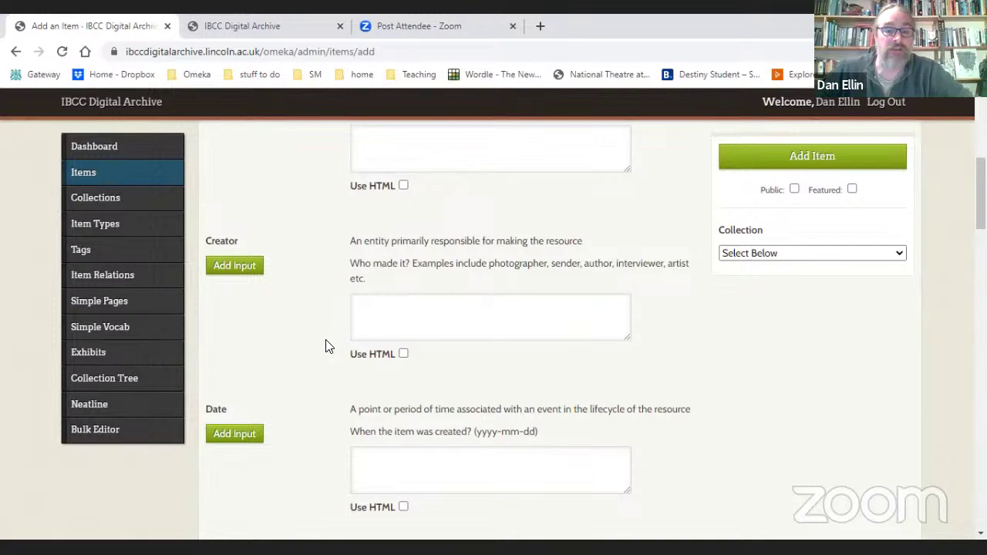
scroll(325, 349, down, 1)
scroll(325, 348, down, 2)
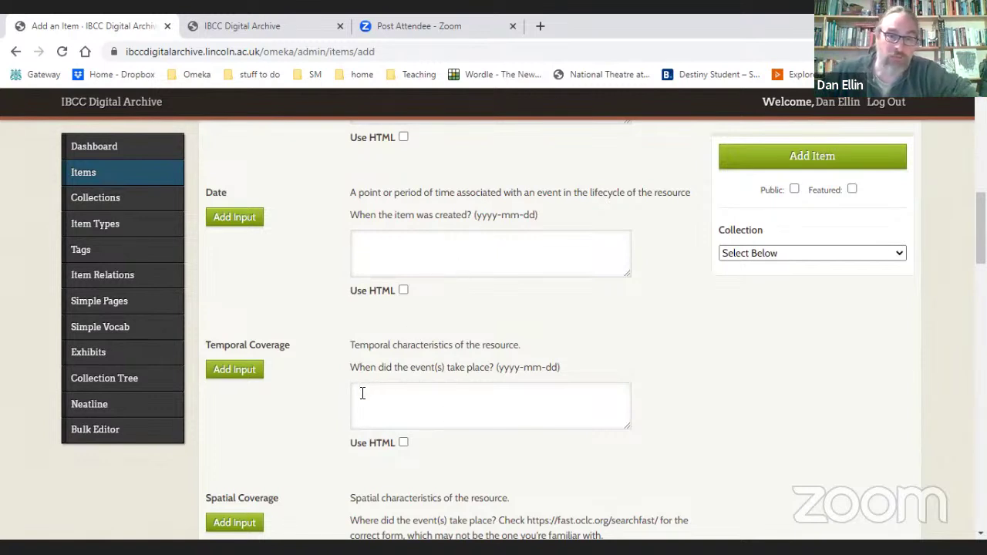
Step: Add two extra inputs to the Temporal Coverage field and delete one of its inputs
click(244, 373)
scroll(296, 389, down, 2)
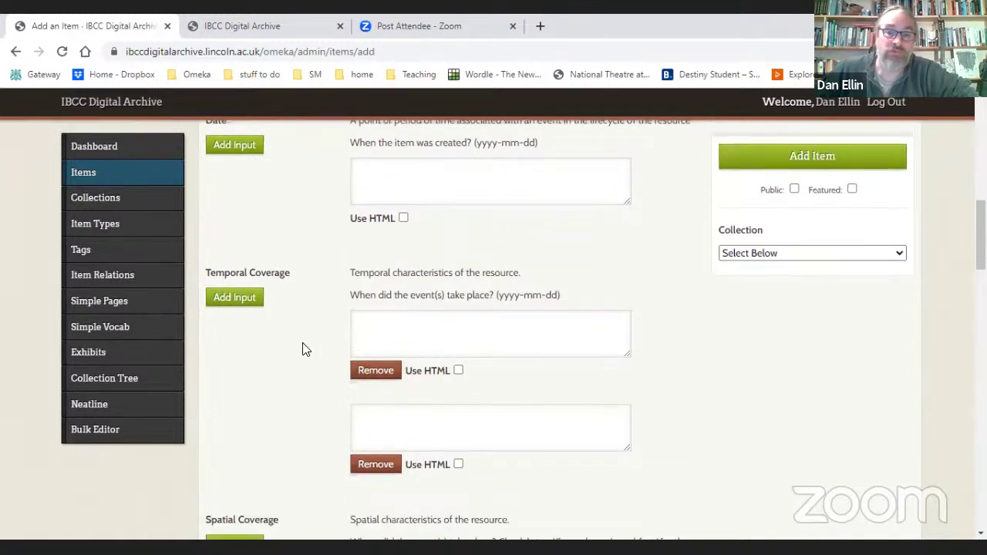
click(248, 305)
scroll(304, 348, down, 2)
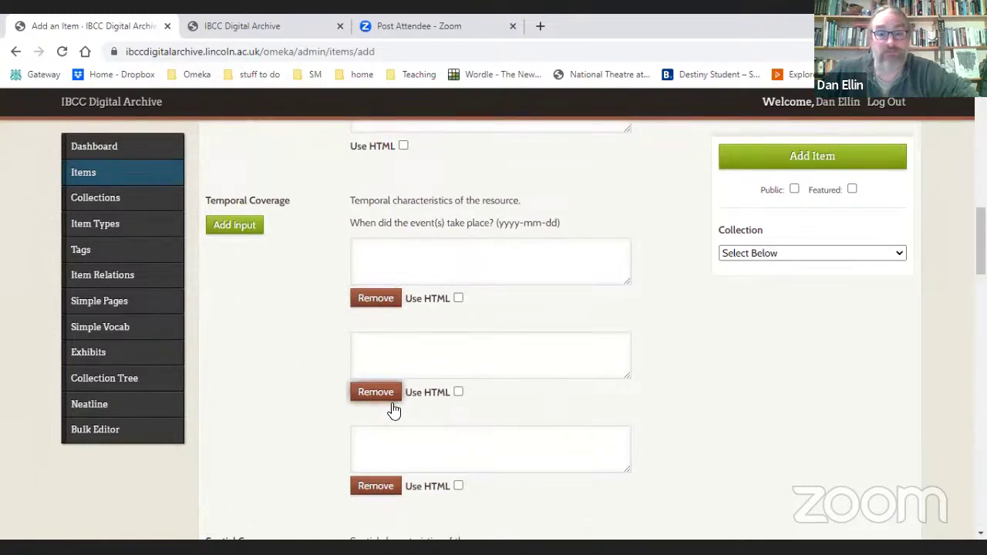
click(390, 489)
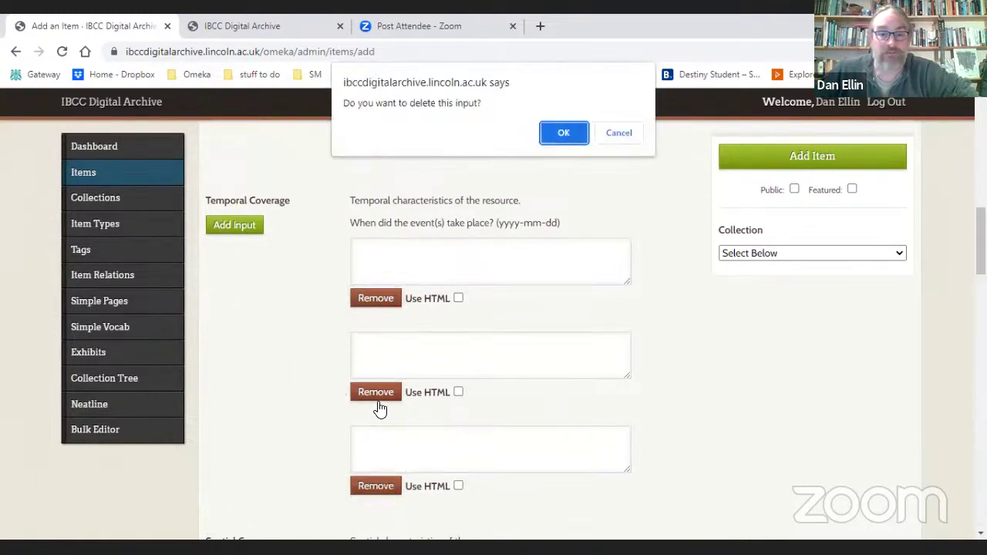
click(563, 133)
Step: Enter the placeholder text "jjhkjhgkjg" in the item's Date field and clear it again
scroll(309, 258, down, 2)
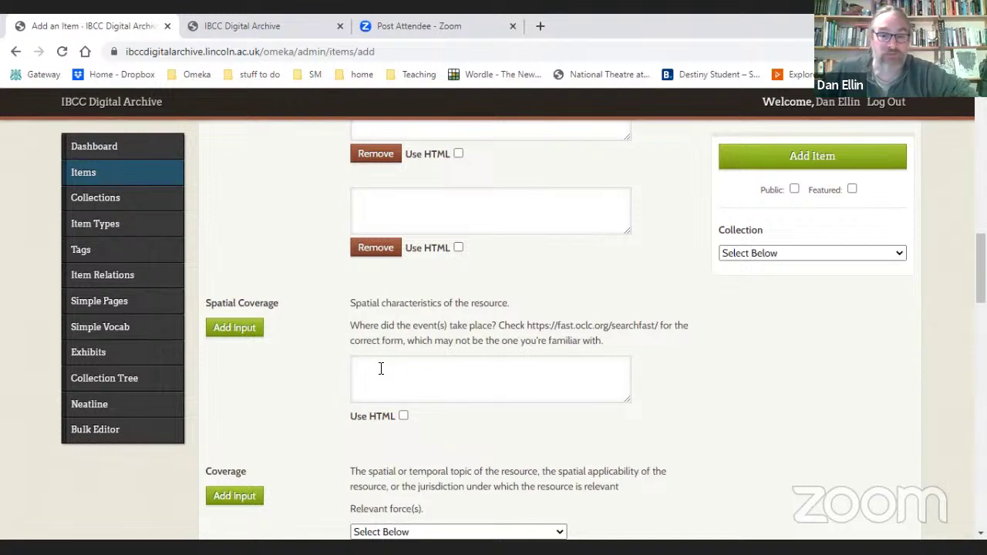
scroll(309, 382, down, 1)
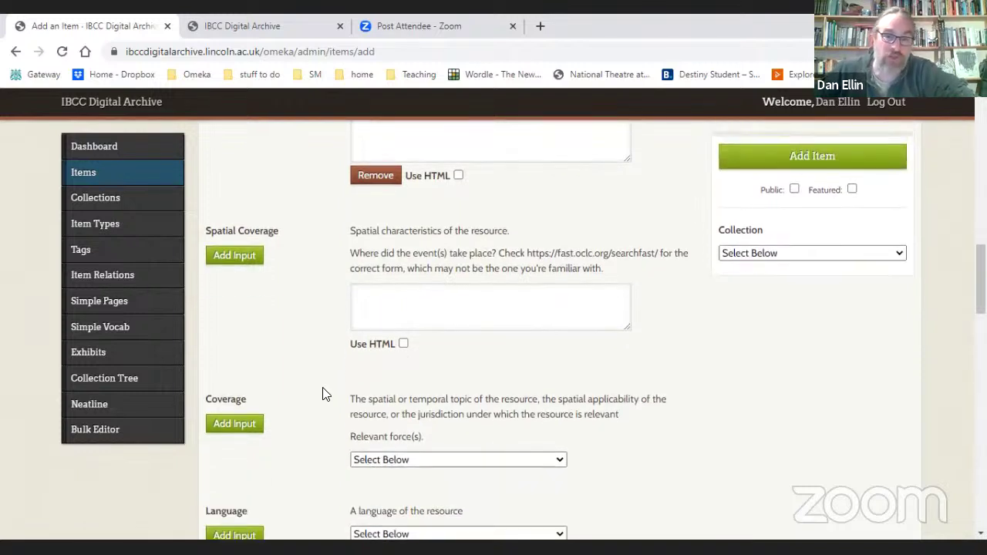
scroll(342, 392, up, 5)
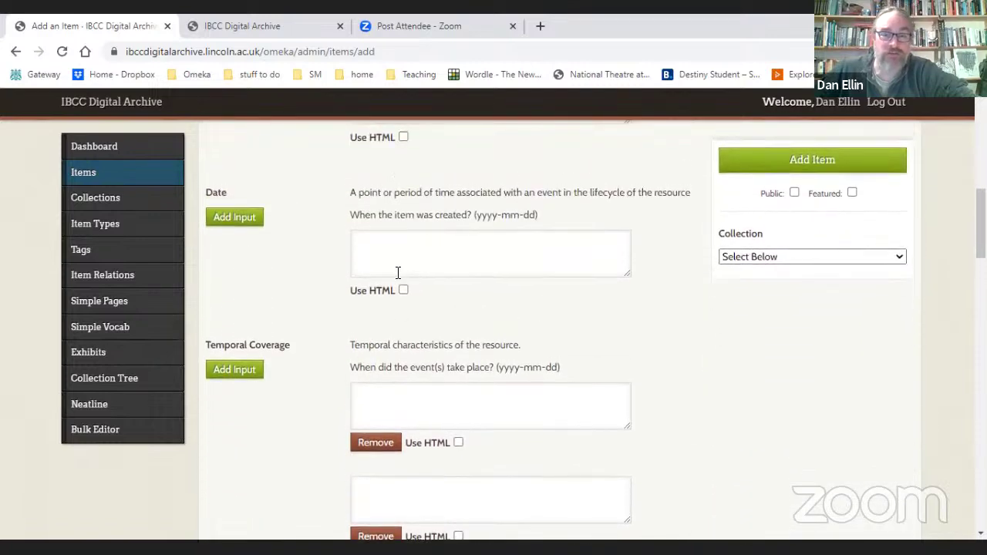
click(392, 247)
text(jjhkjhgkjg)
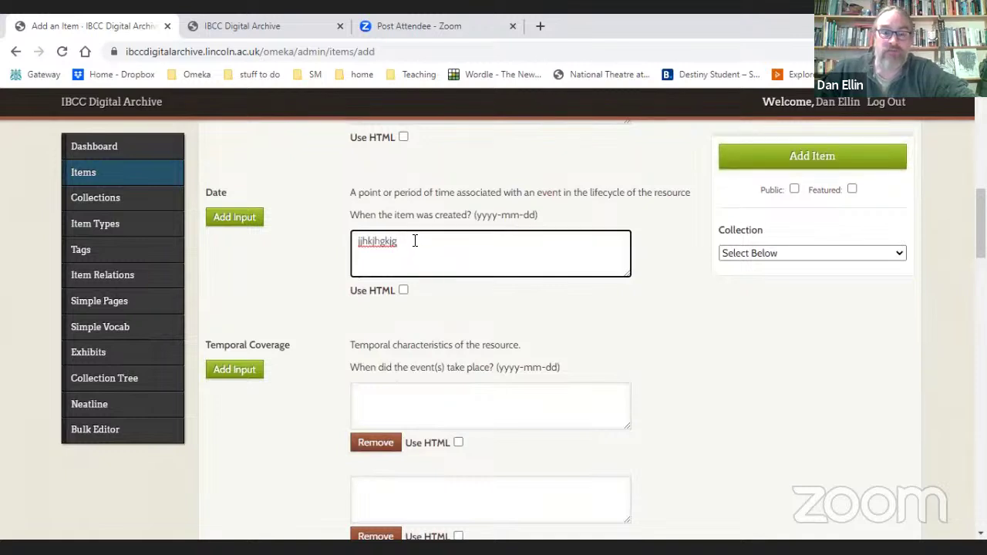
double_click(373, 244)
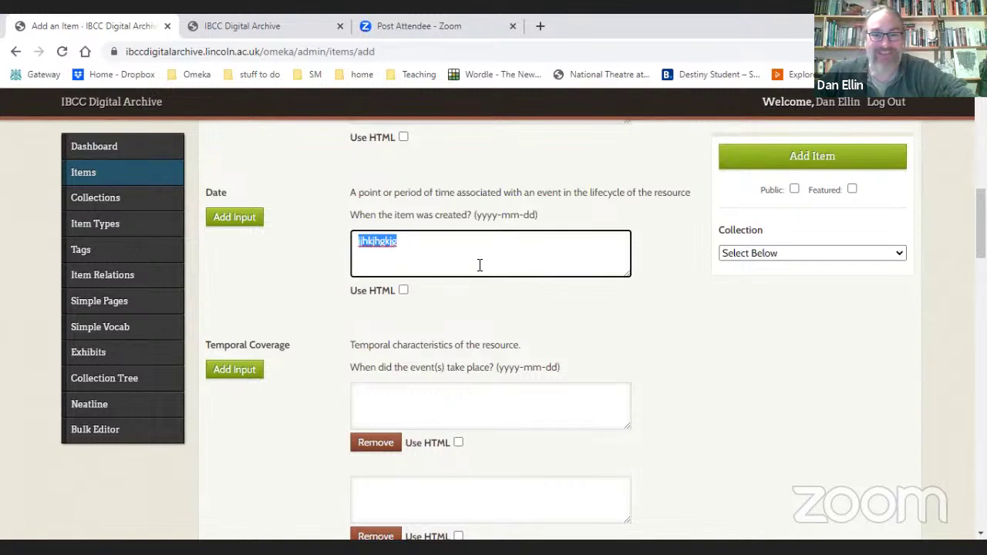
key(BackSpace)
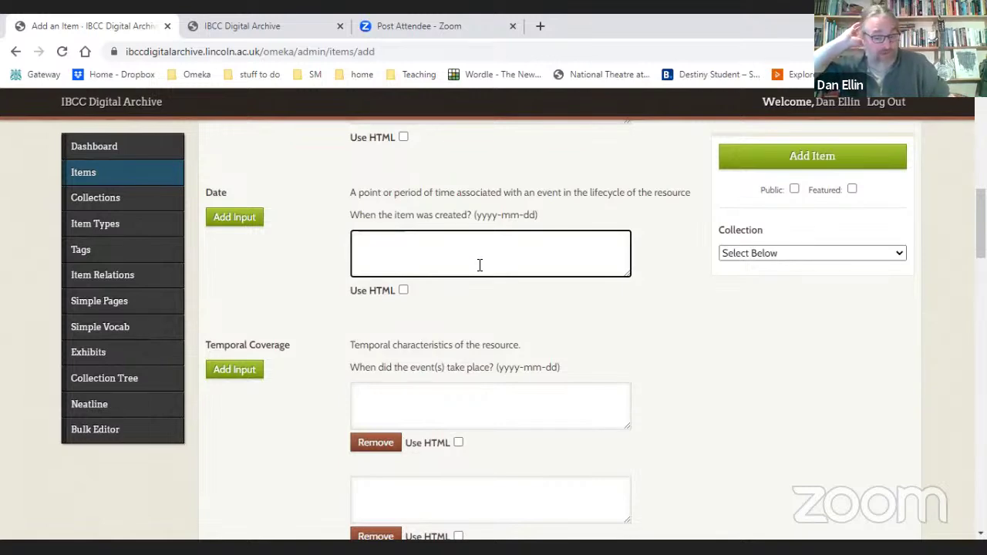
Step: Set the item's Coverage to "Royal Air Force. Bomber Command" and its Language to "deu"
scroll(431, 314, down, 1)
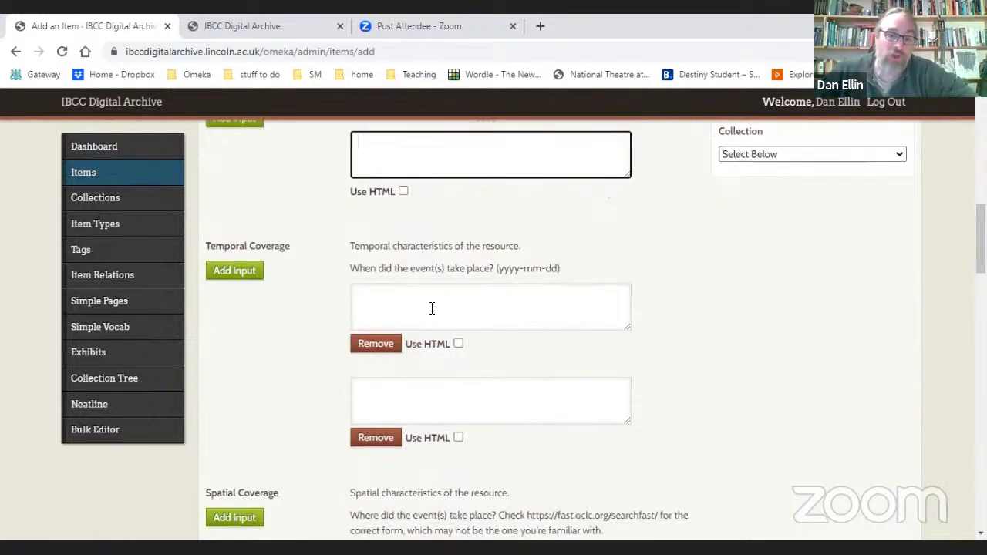
scroll(430, 315, down, 5)
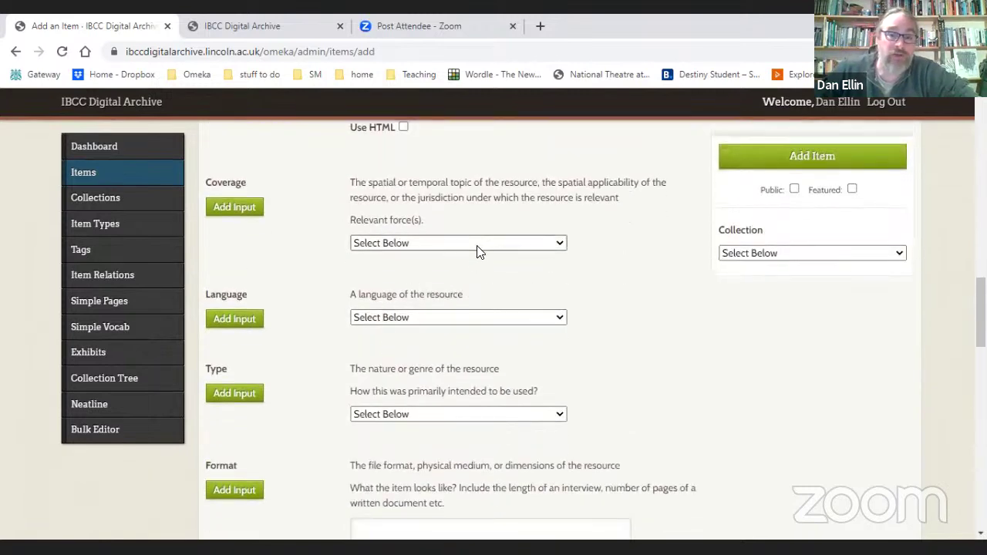
click(484, 246)
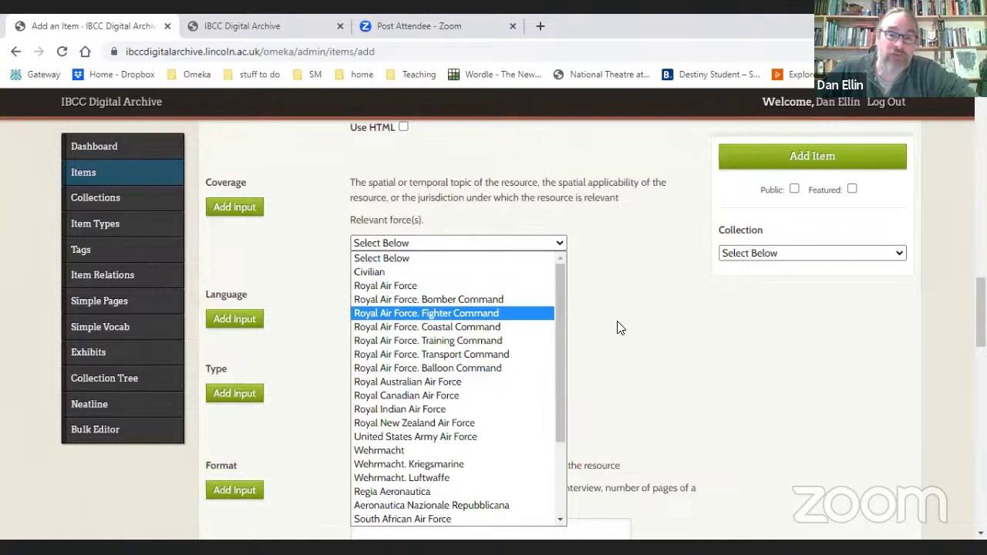
click(493, 299)
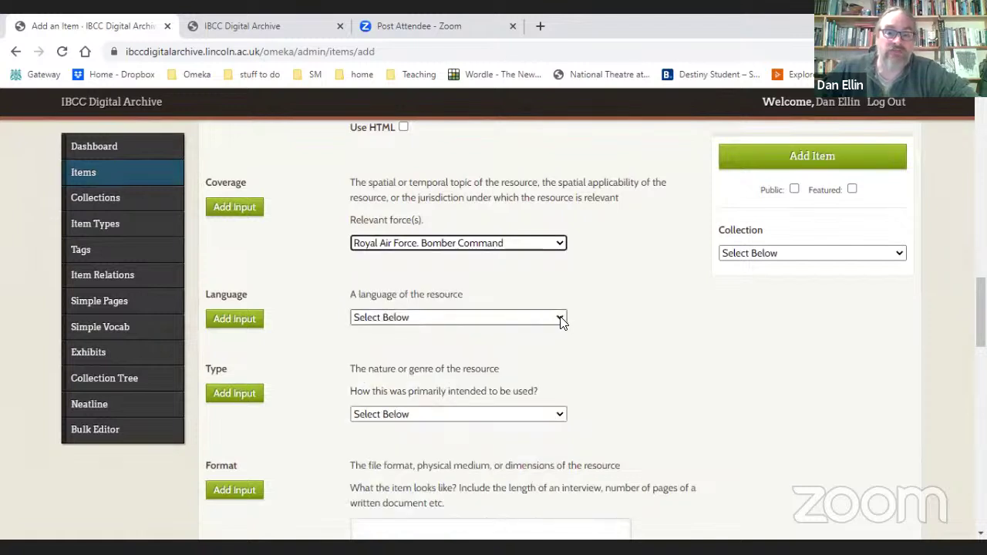
click(560, 320)
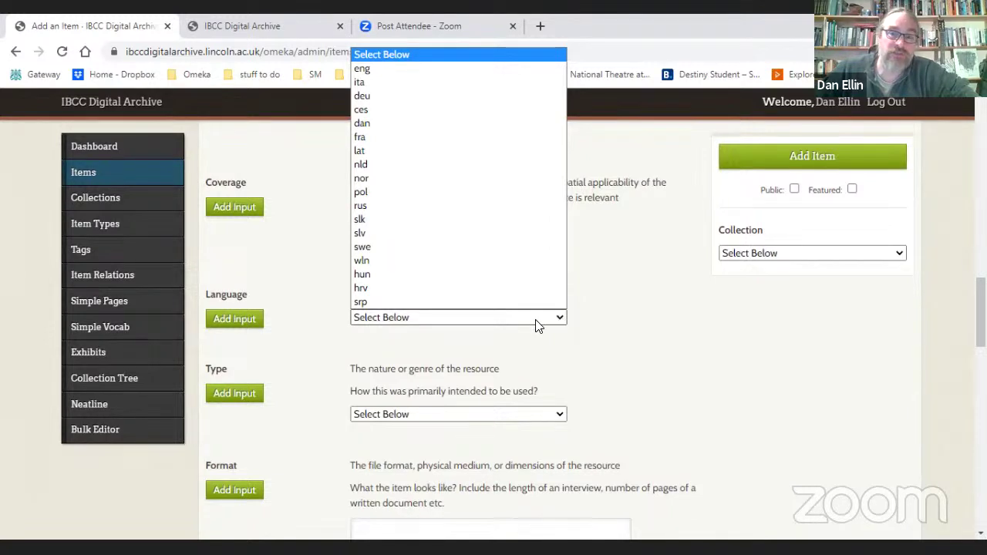
click(398, 96)
Step: Set the item's Type to "Text. Memoir"
scroll(332, 370, down, 1)
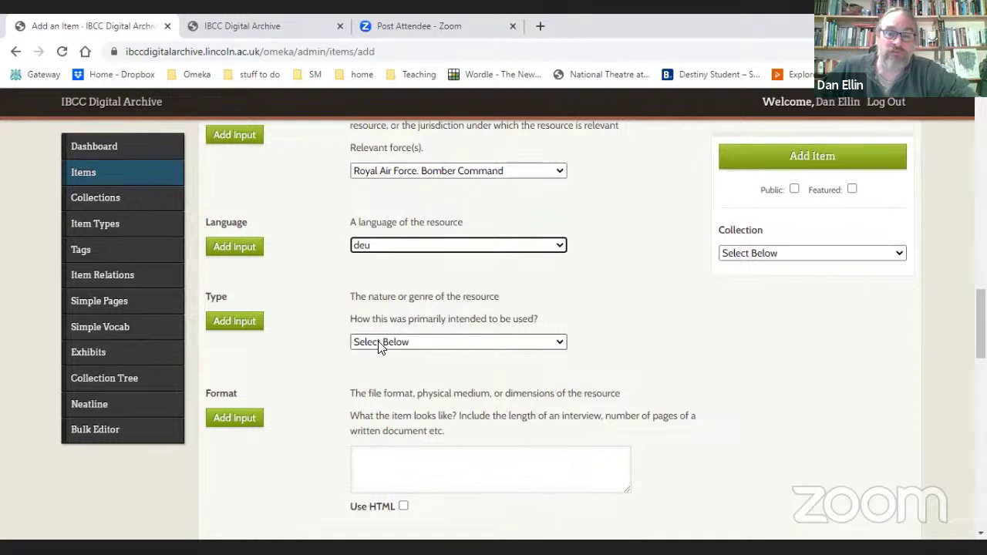
click(385, 344)
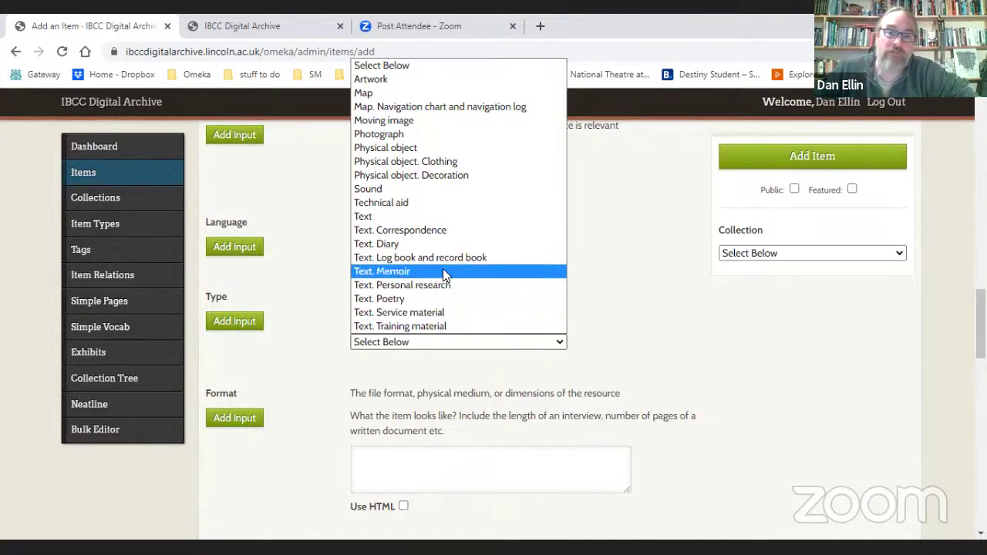
click(395, 276)
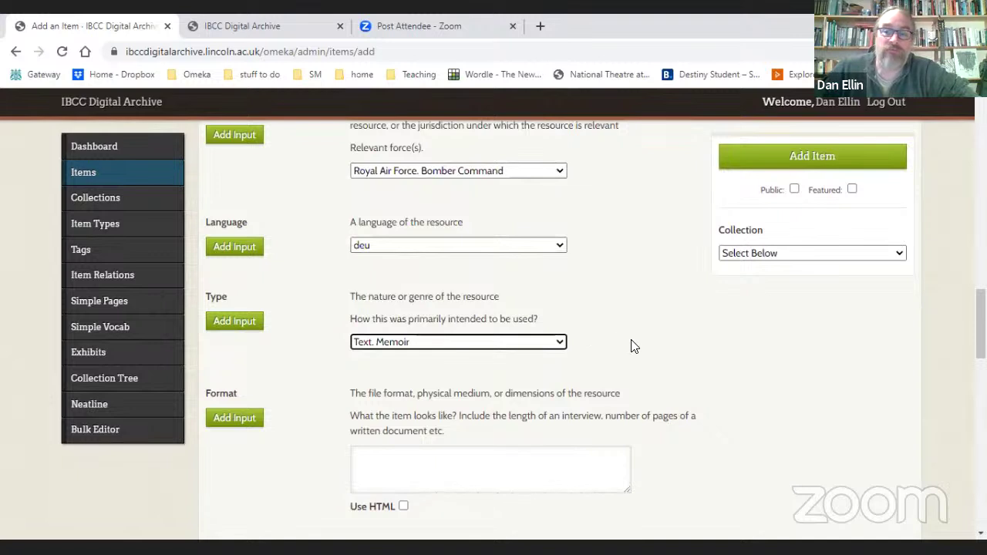
click(399, 344)
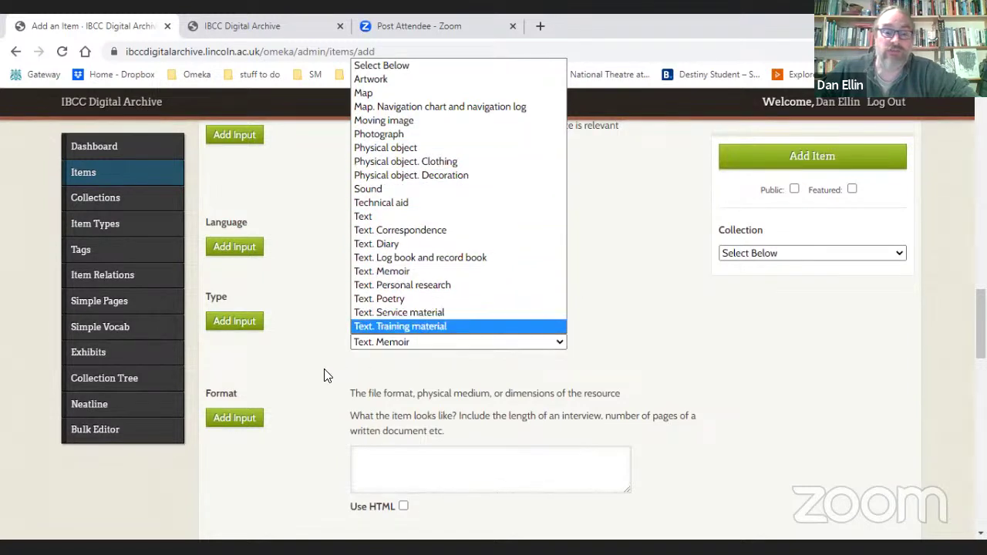
Step: Enter the date 1944-06-06 in the first Temporal Coverage input
scroll(324, 375, down, 2)
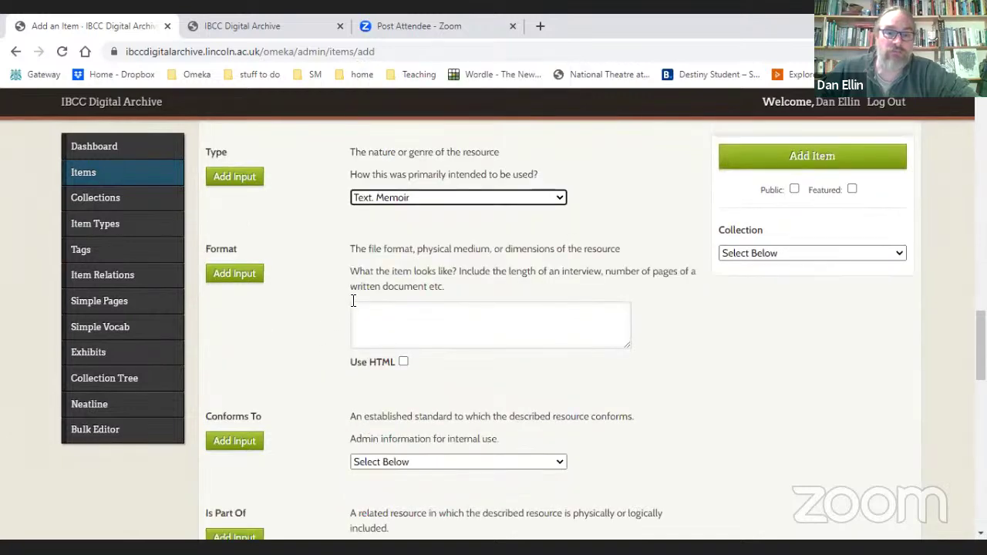
scroll(333, 343, down, 5)
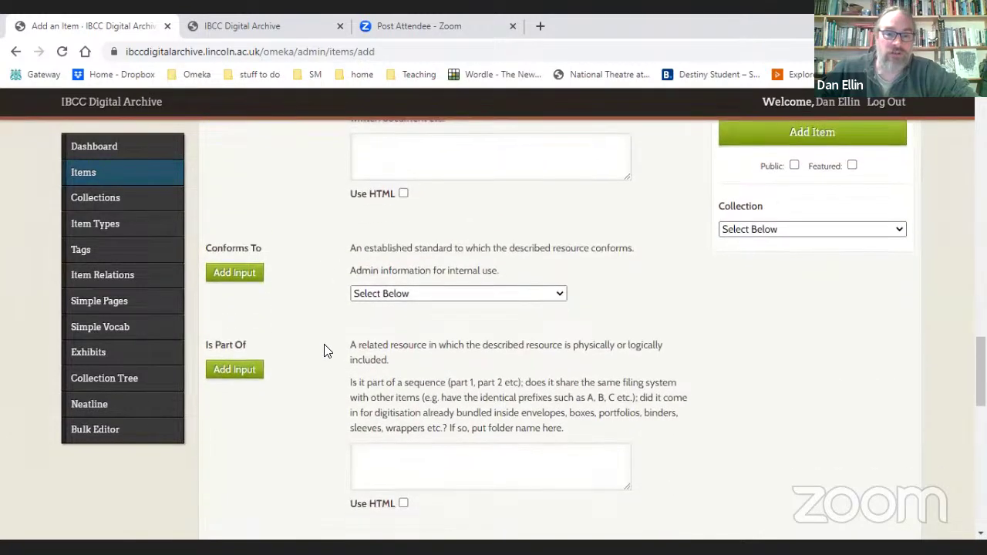
scroll(324, 356, down, 3)
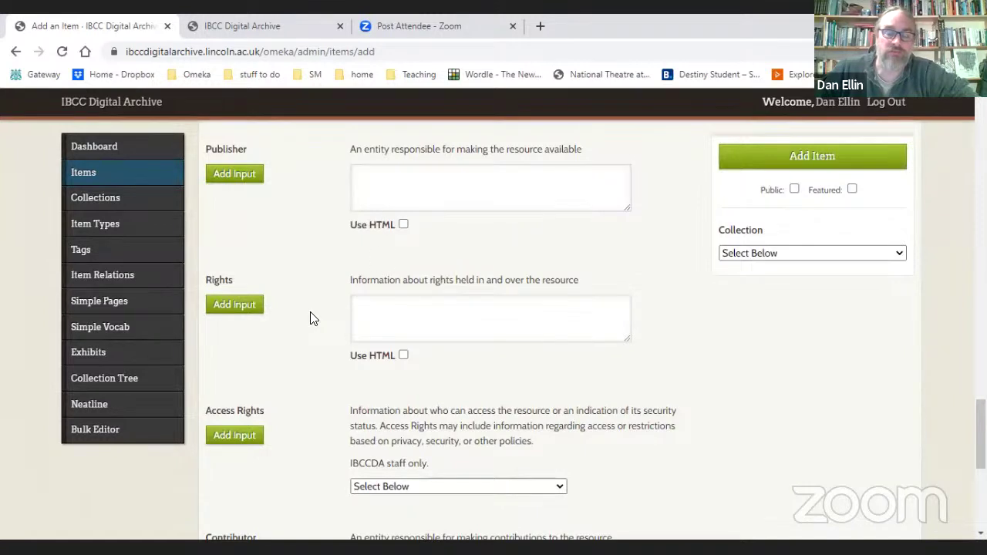
scroll(312, 318, down, 5)
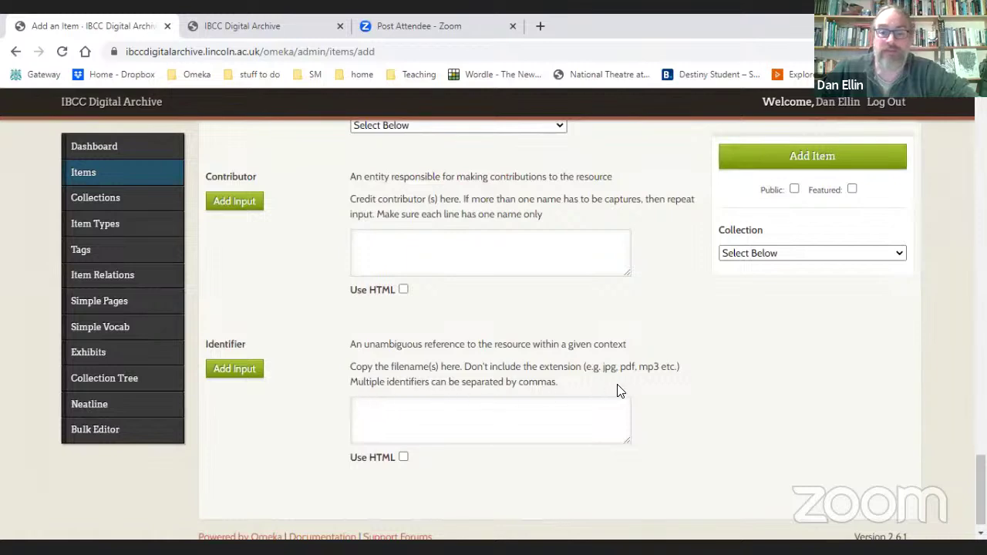
scroll(619, 390, up, 20)
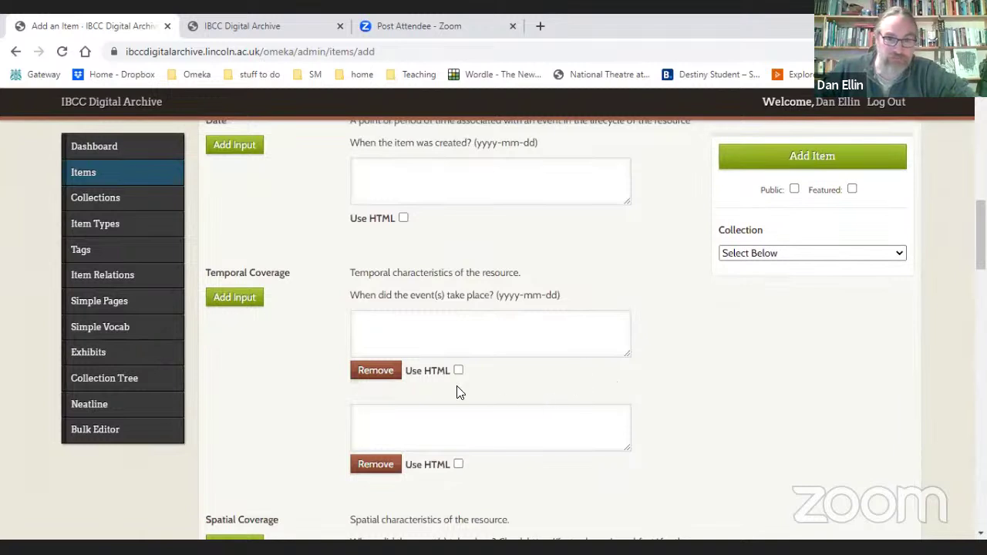
click(375, 324)
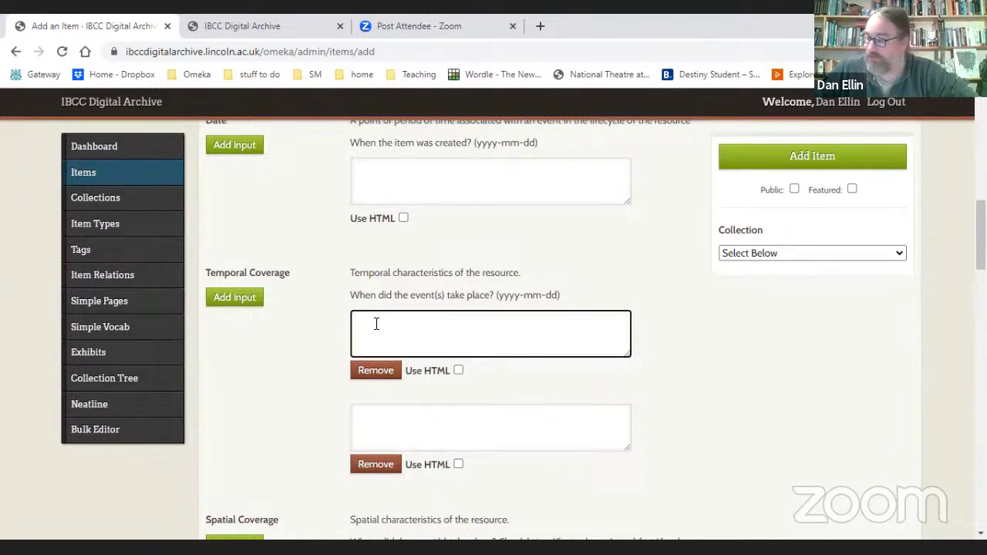
text(1944-)
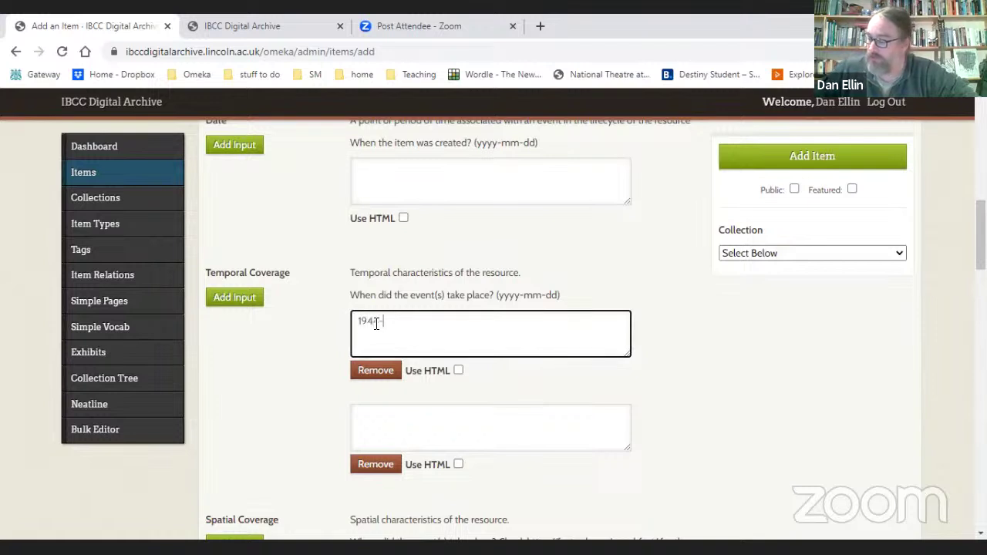
text(06-06)
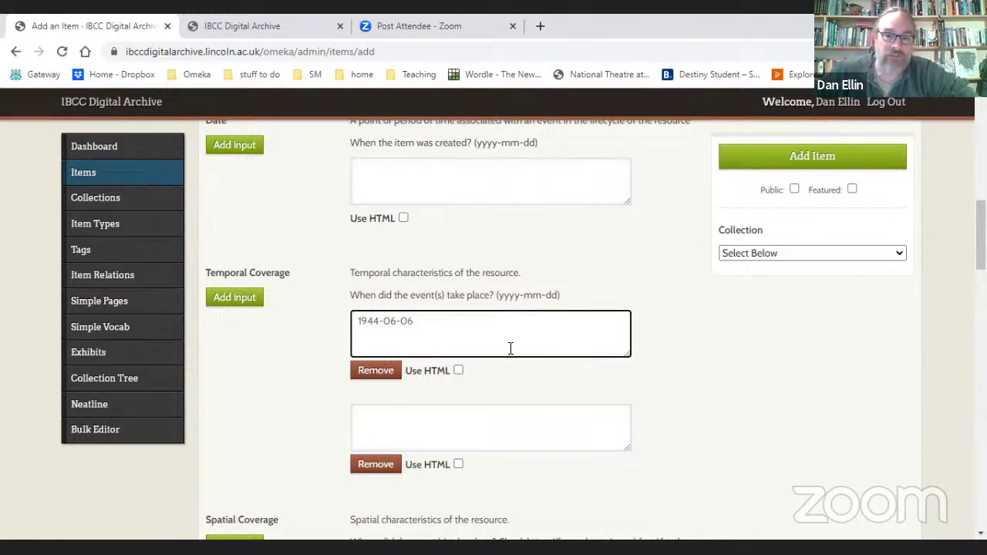
Step: Enter "England-Lincolnshire" as the item's Spatial Coverage
scroll(318, 350, down, 2)
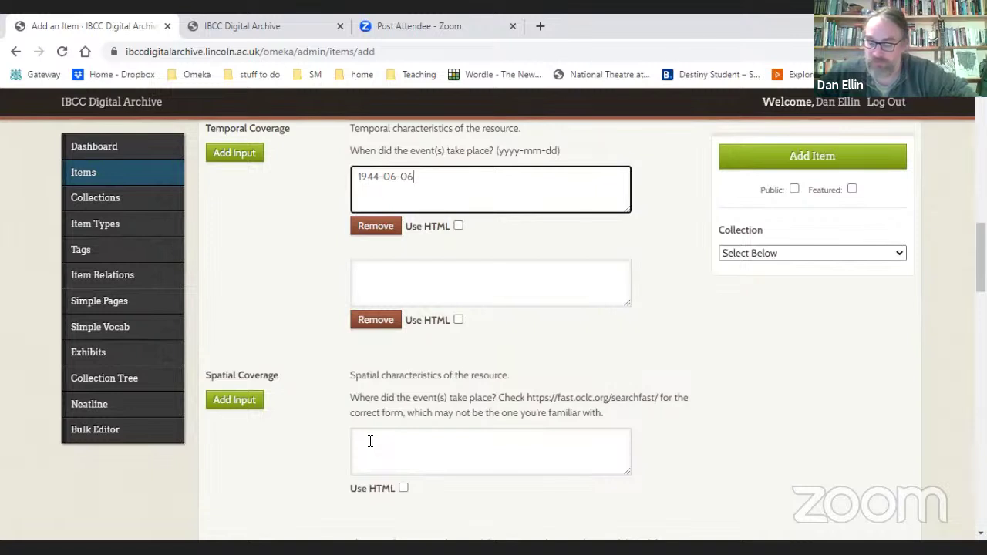
text(England)
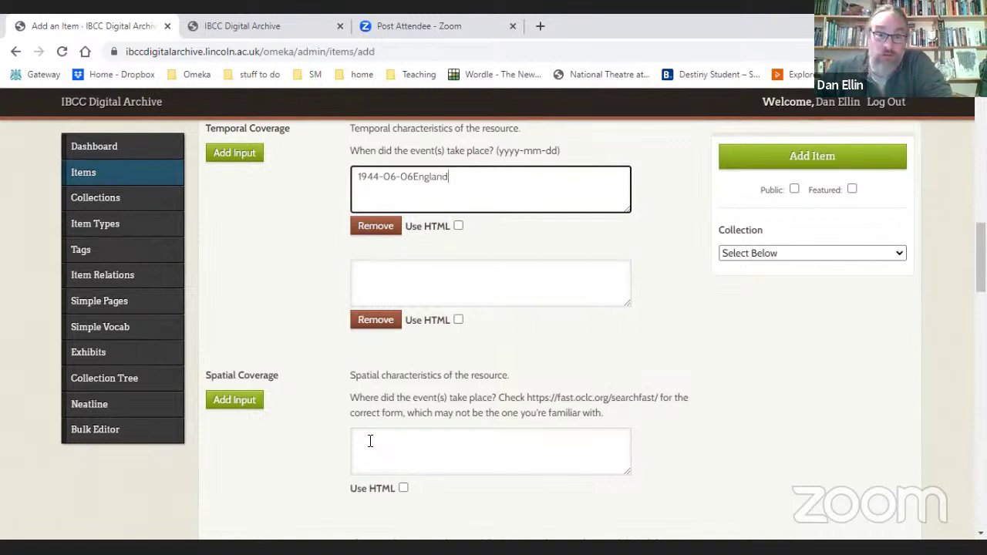
click(416, 452)
text(England)
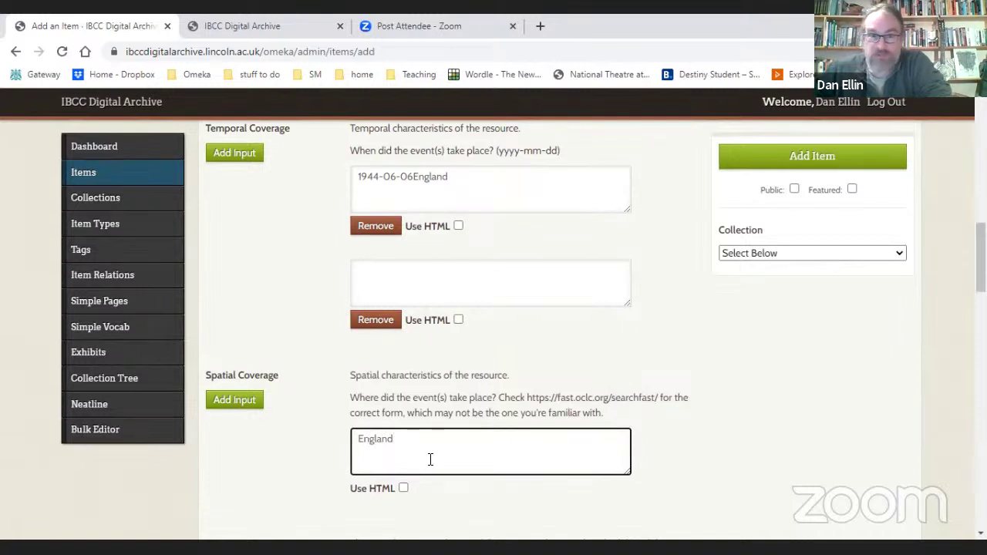
text(-Lin)
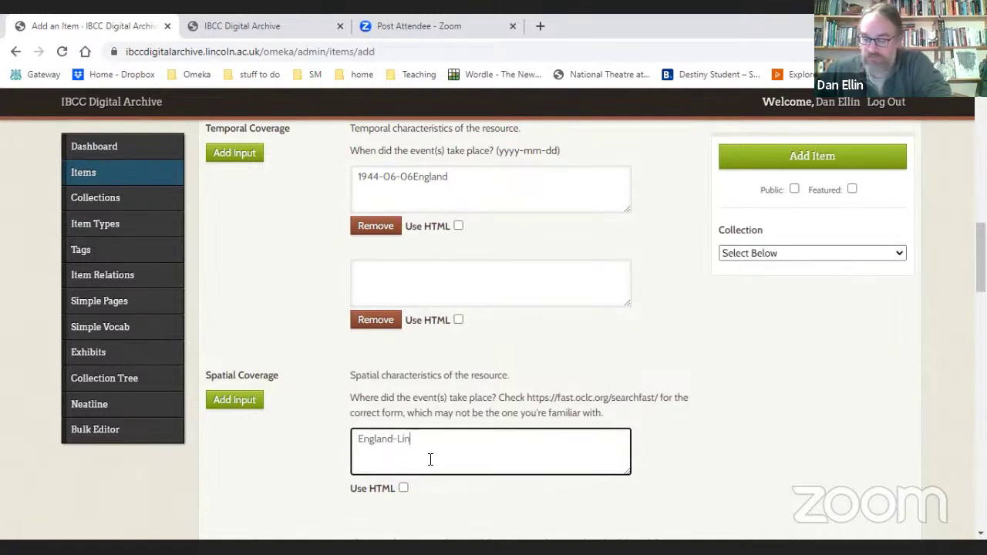
text(colnshire)
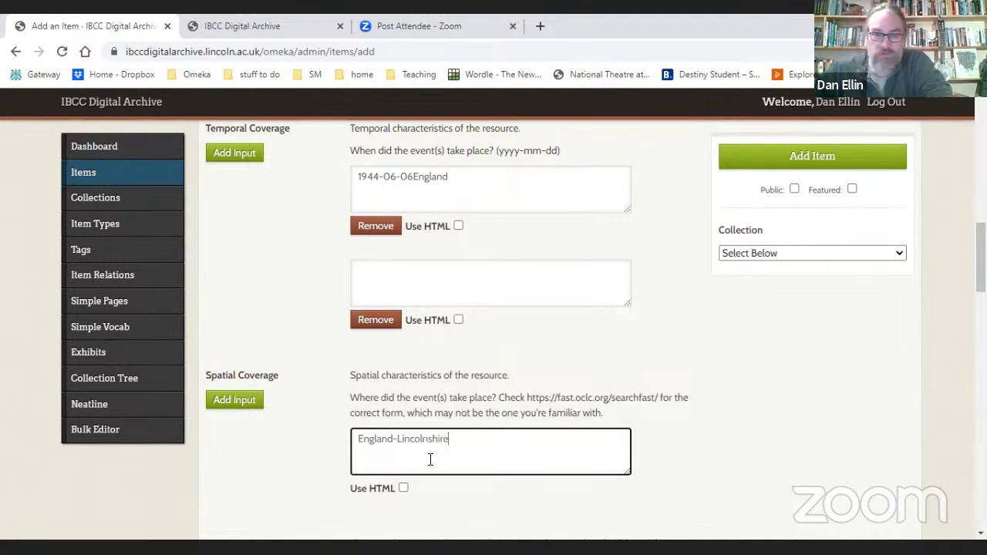
click(393, 439)
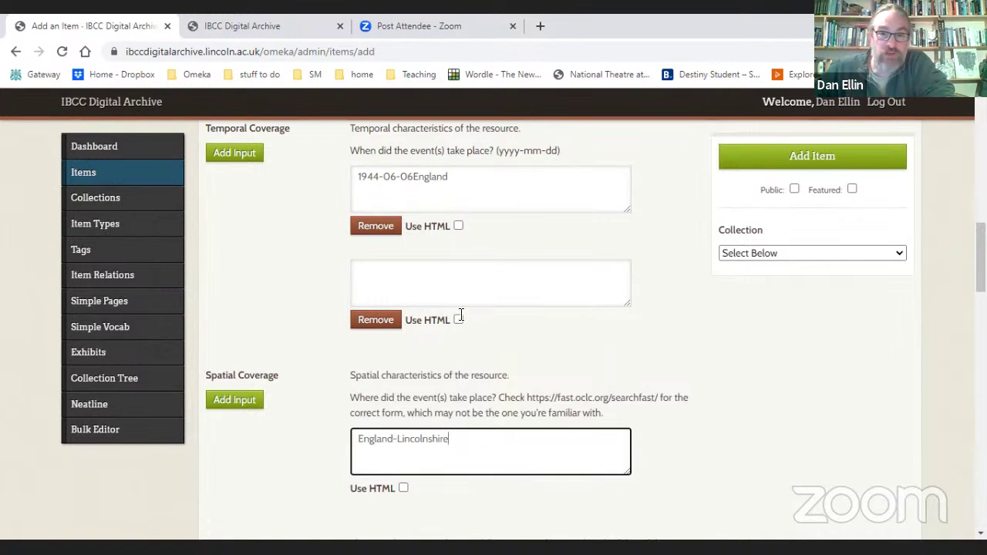
Step: Delete the stray word "England" from the first Temporal Coverage input, leaving only the date 1944-06-06
click(470, 176)
key(BackSpace)
key(BackSpace)
key(BackSpace)
key(BackSpace)
key(BackSpace)
key(BackSpace)
key(BackSpace)
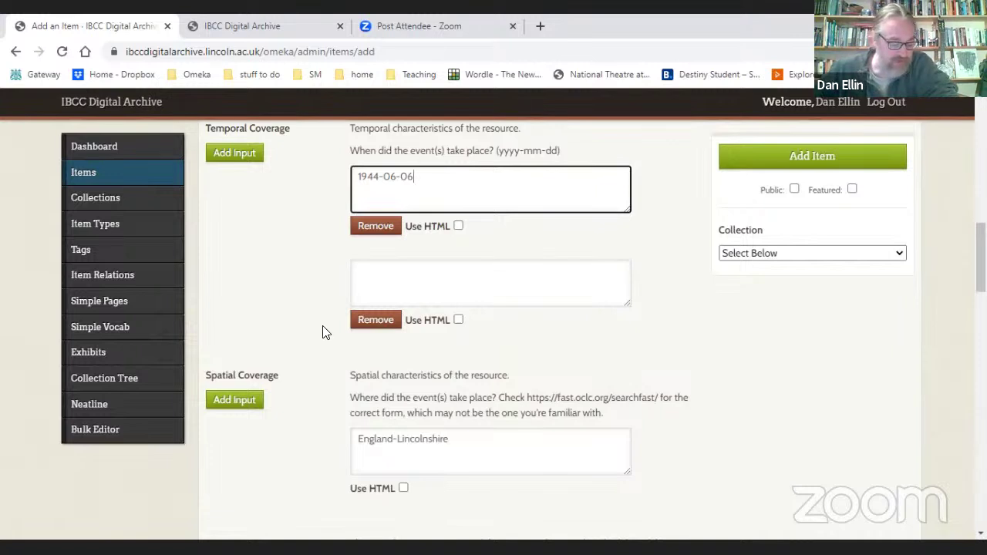
Step: Set the item type to Transcribed document in the item type metadata, and change it to Transcribed audio recording
scroll(322, 332, up, 15)
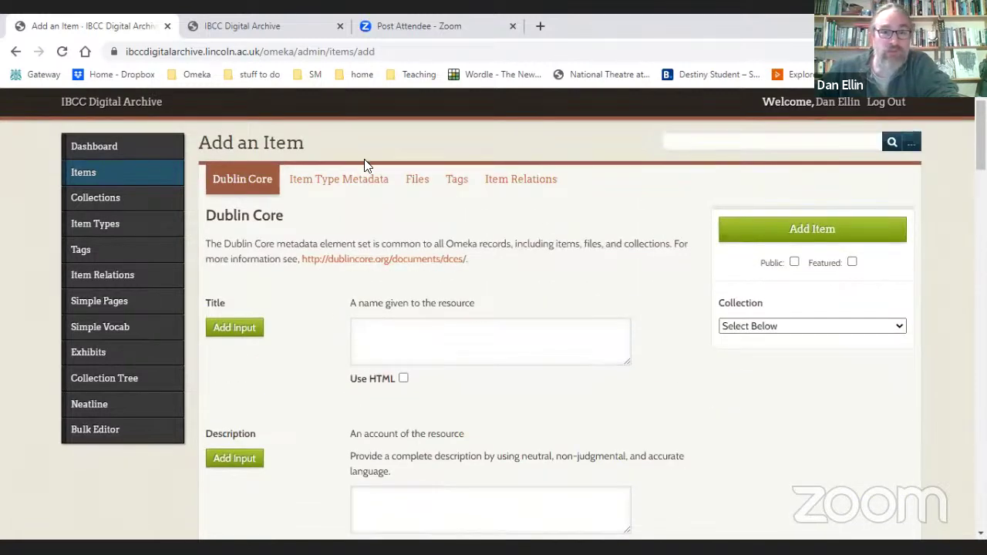
click(361, 183)
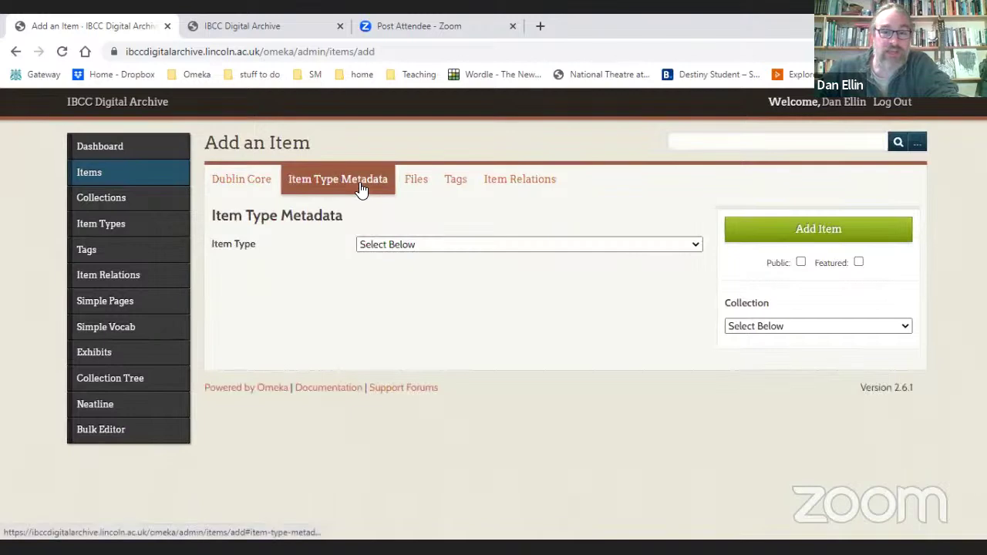
click(436, 245)
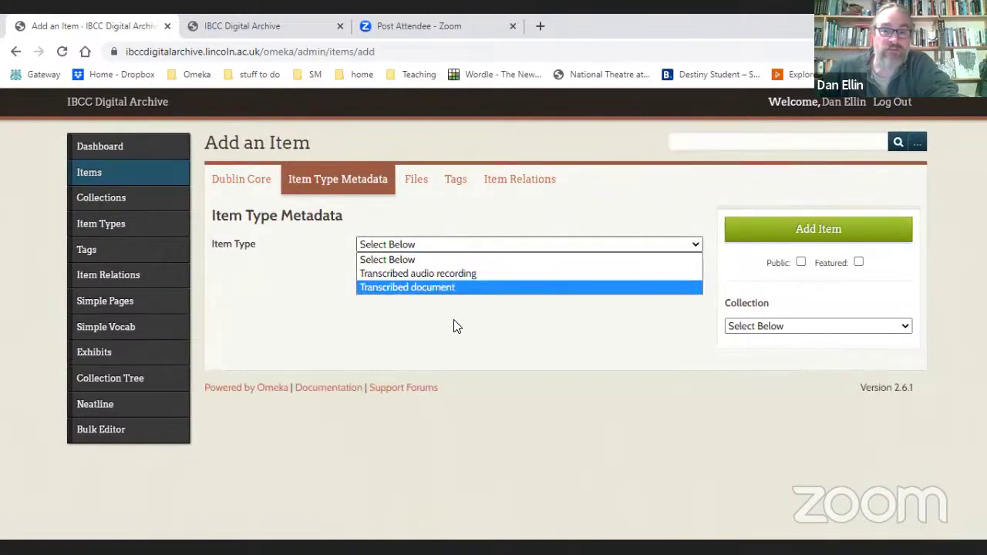
click(432, 287)
click(373, 351)
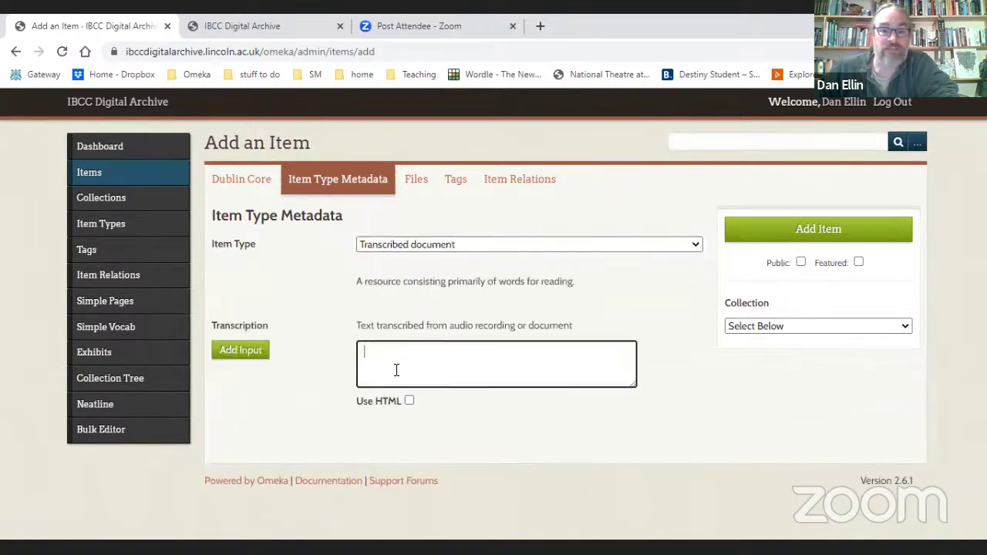
click(431, 245)
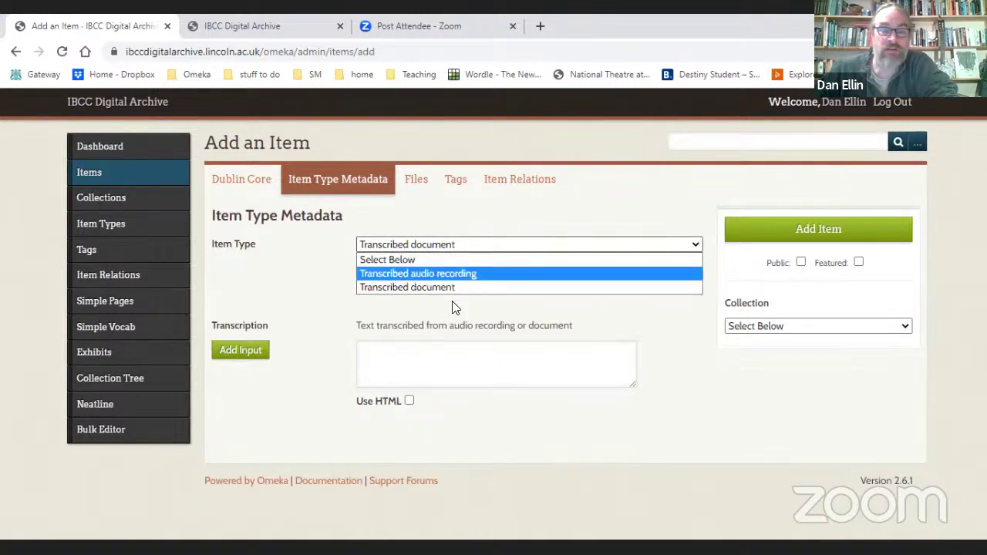
click(428, 274)
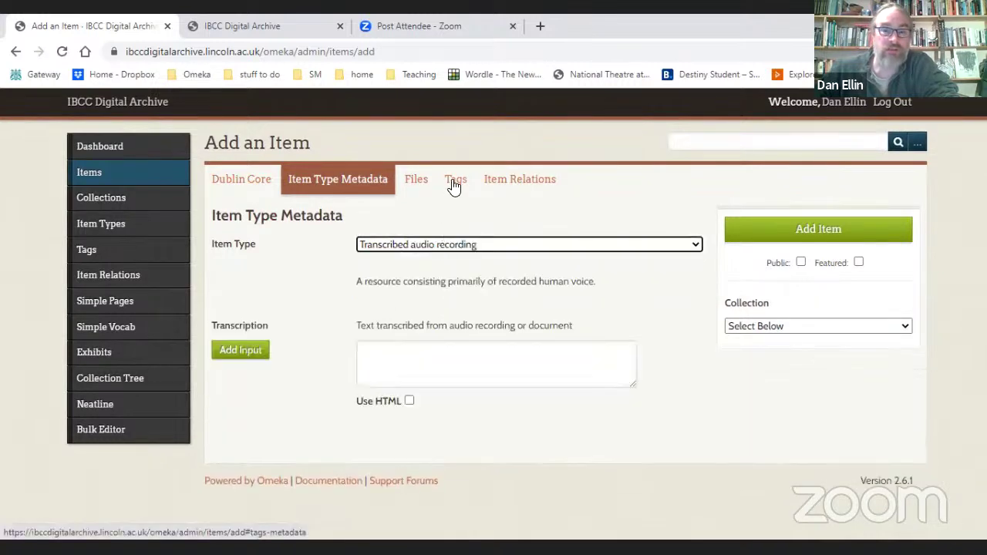
Step: Look at the item's file upload options, and add the existing tag "102 Squadron" to the item
click(410, 186)
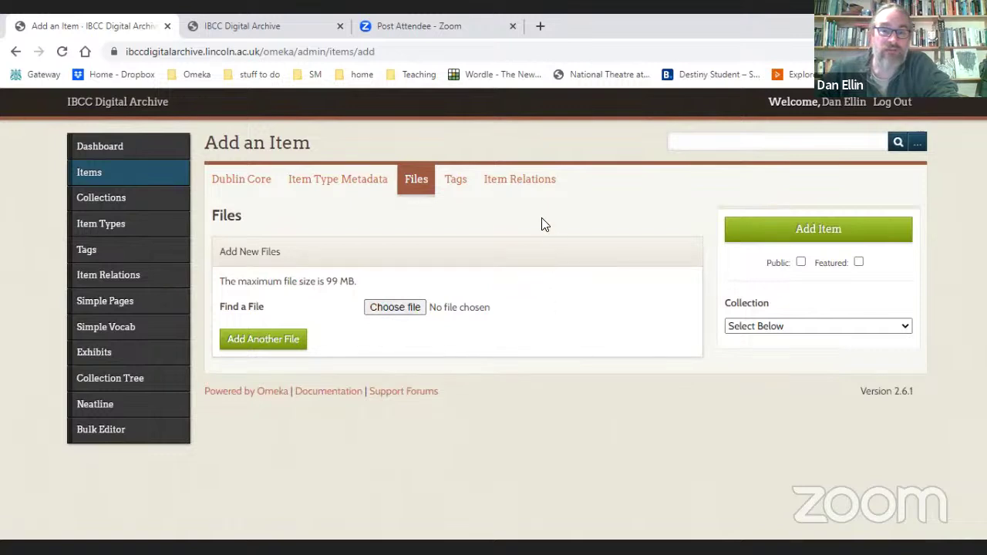
click(455, 183)
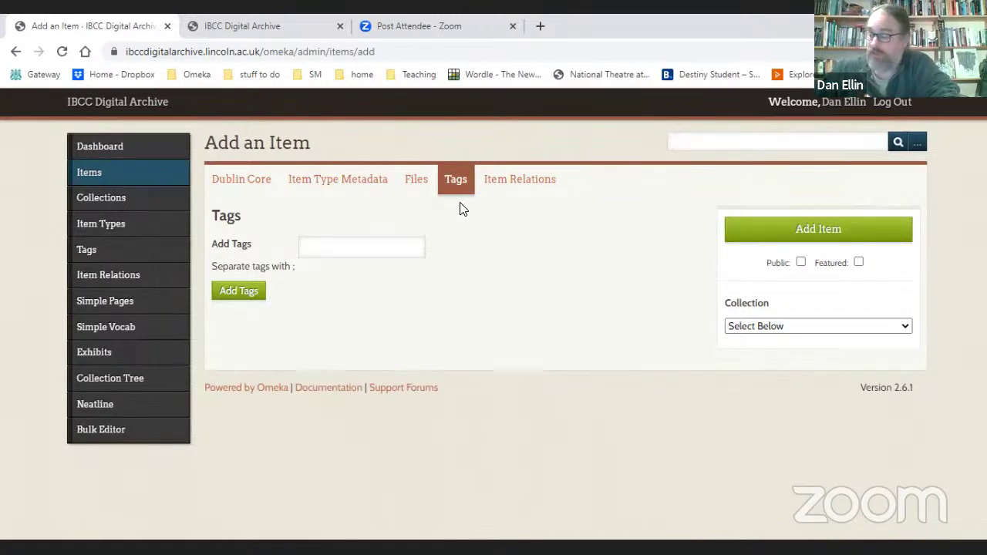
click(387, 248)
text(102)
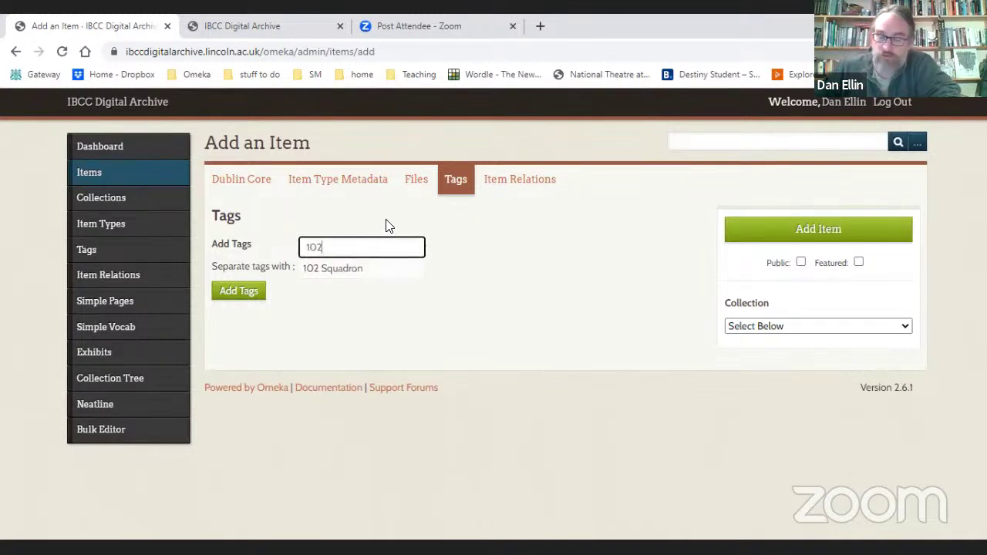
click(336, 272)
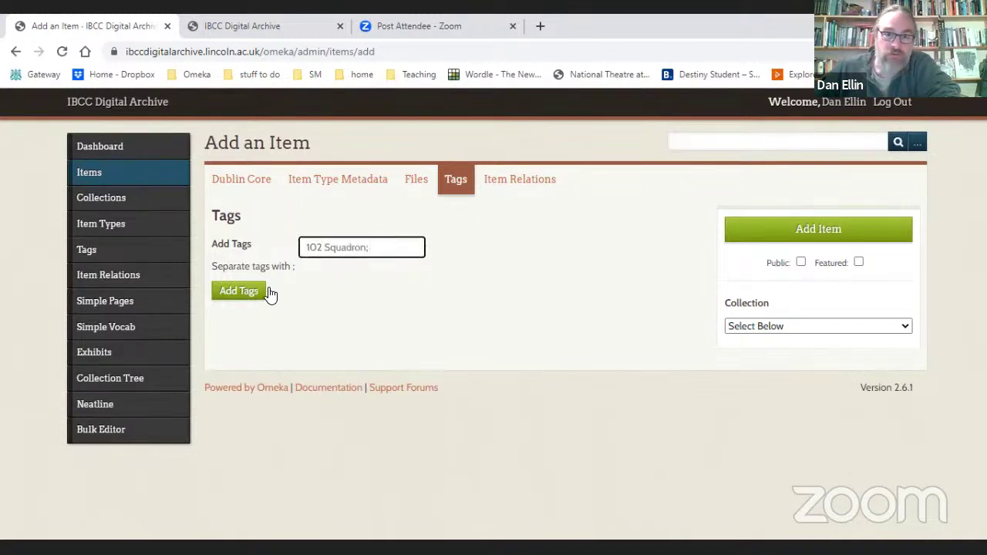
click(244, 292)
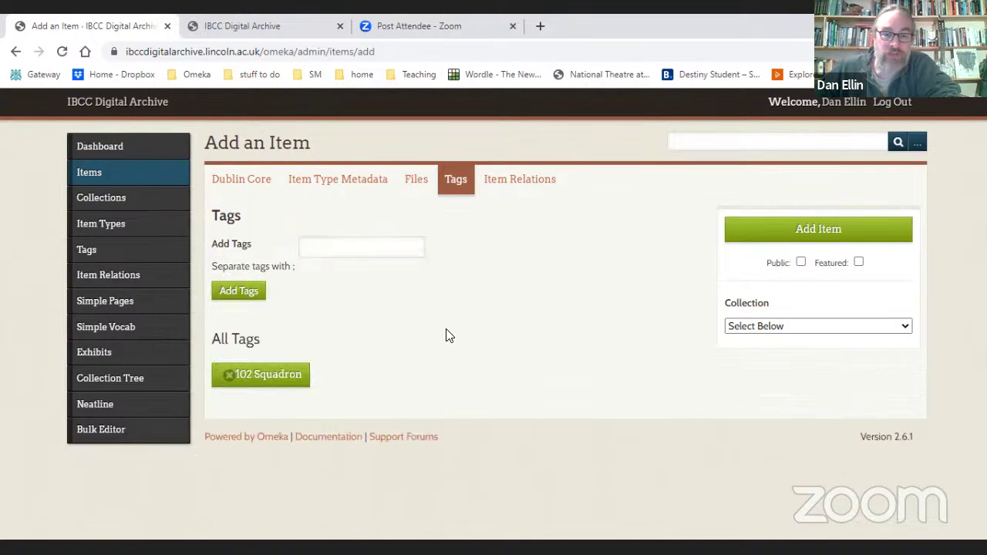